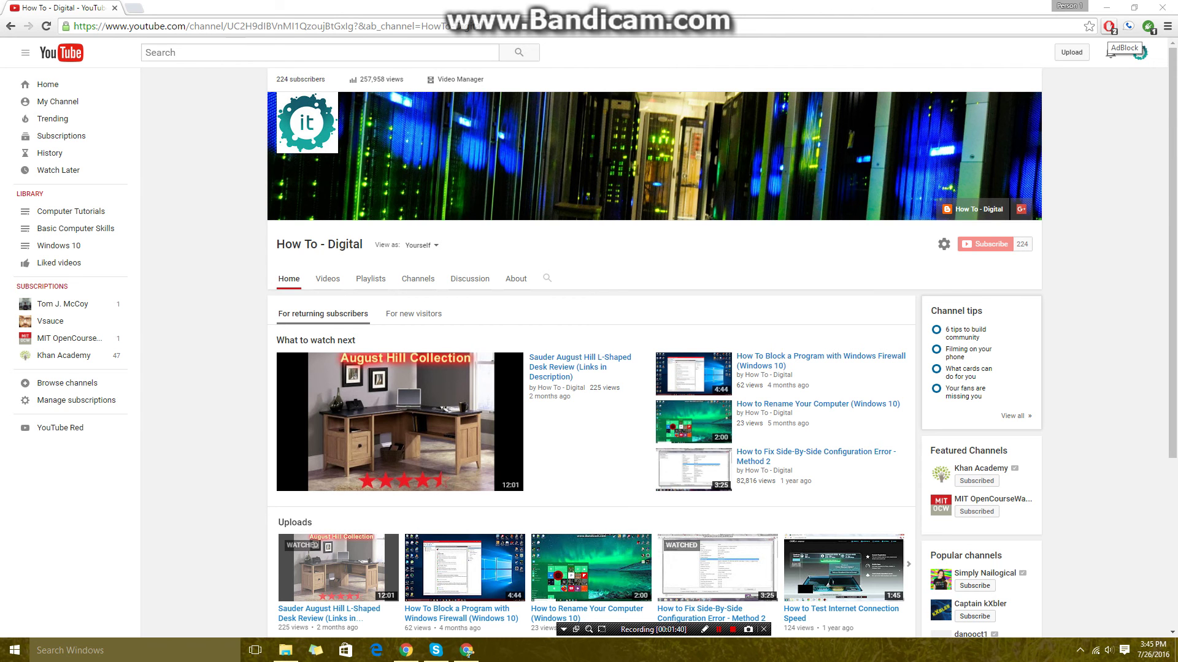
Step: Open the AdBlock popup from the red toolbar icon on the How To - Digital channel
left_click(1110, 26)
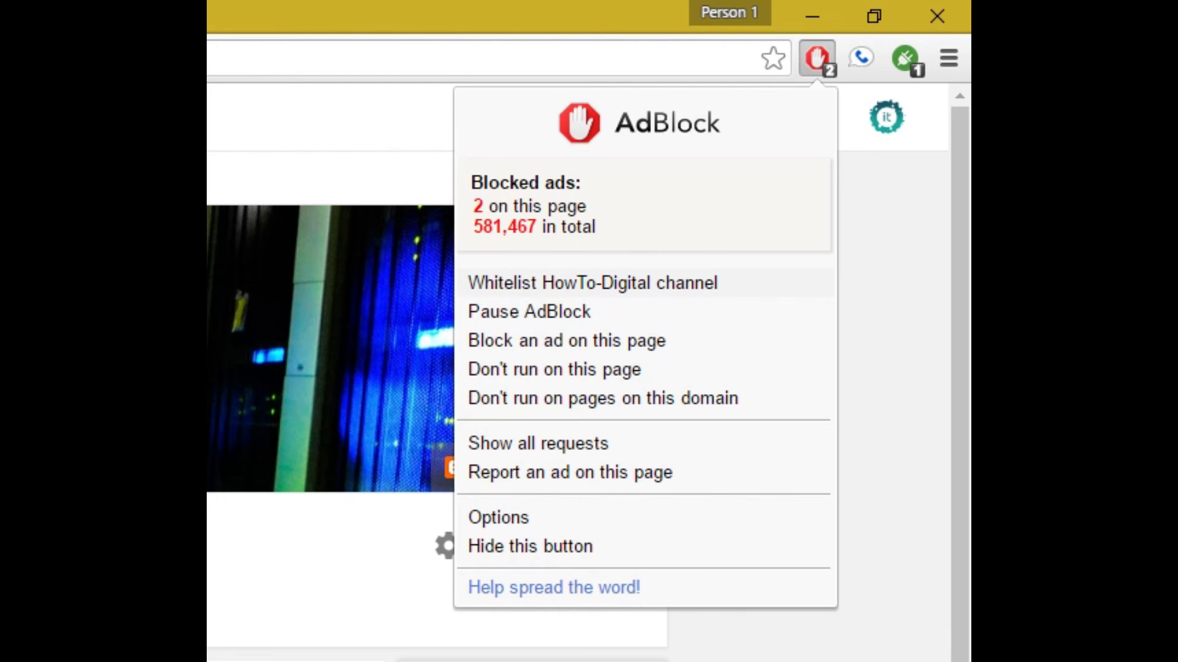
Step: Choose 'Whitelist HowTo-Digital channel' in the AdBlock popup
left_click(592, 282)
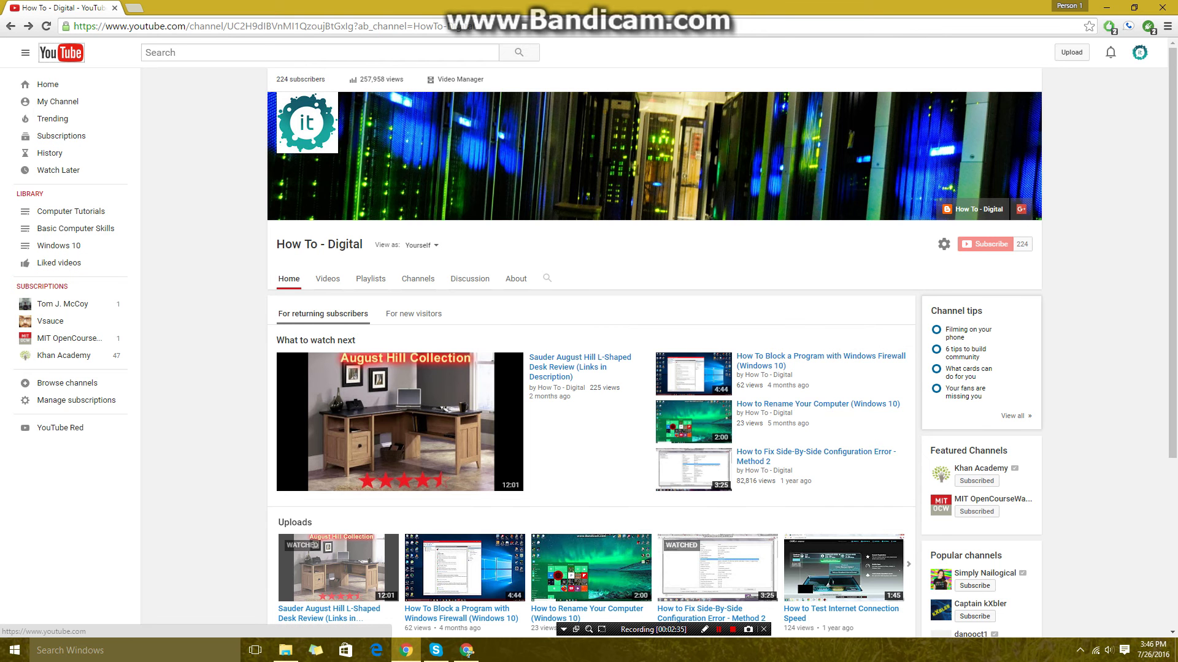
left_click(61, 52)
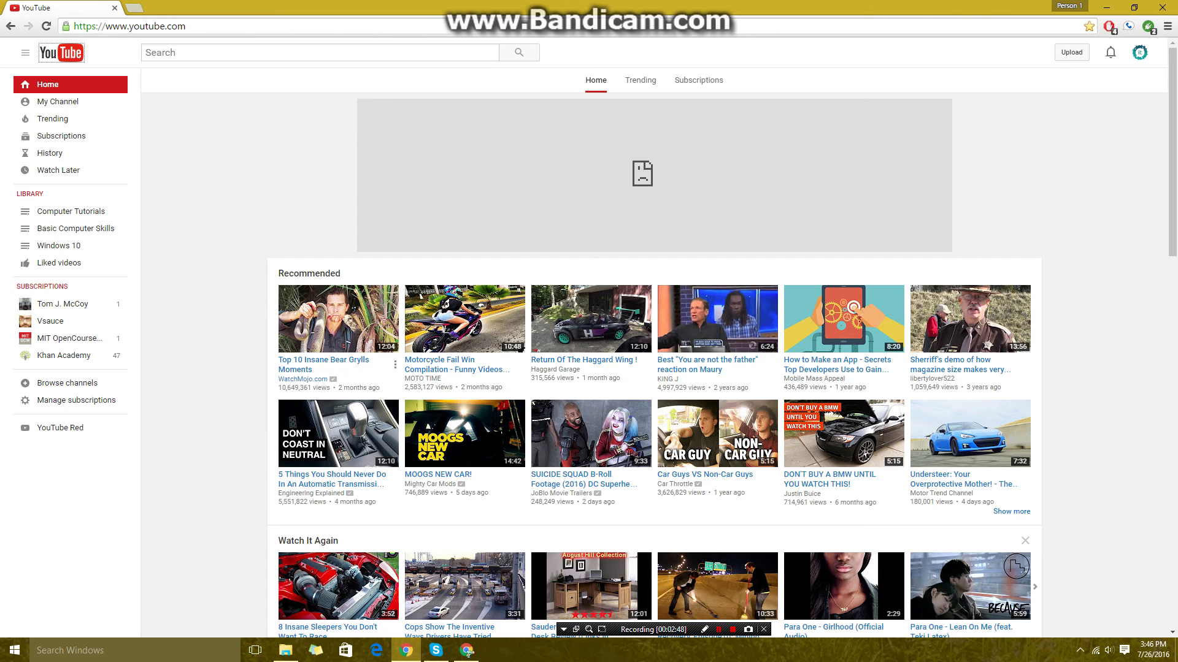
left_click(303, 378)
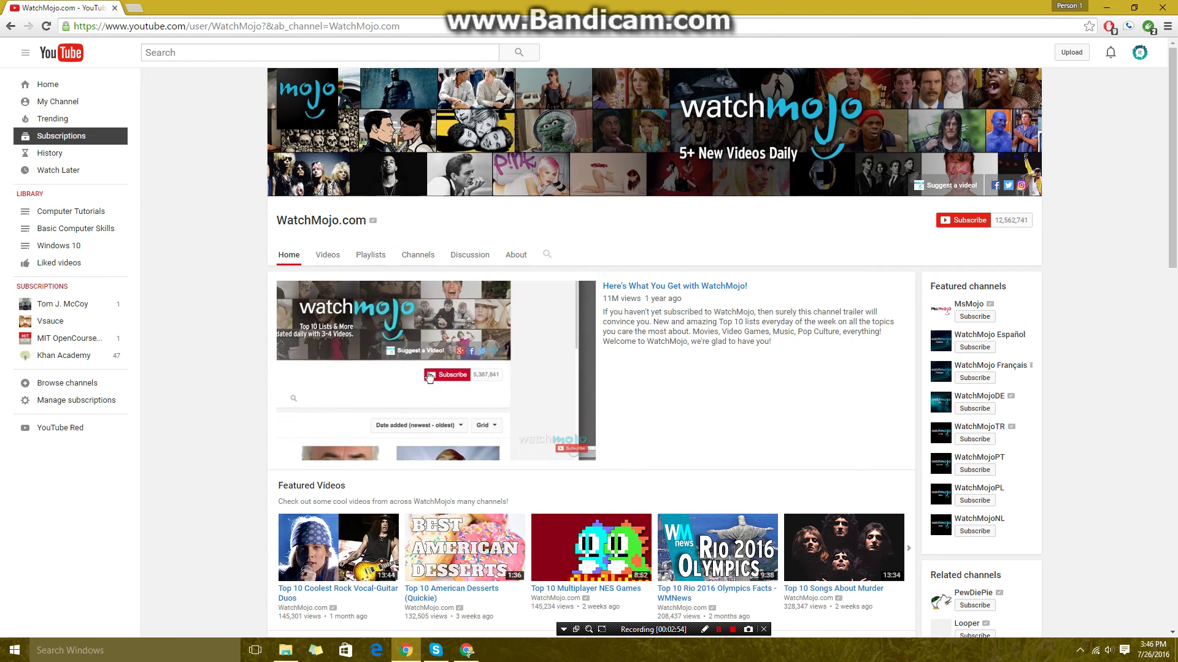
left_click(57, 101)
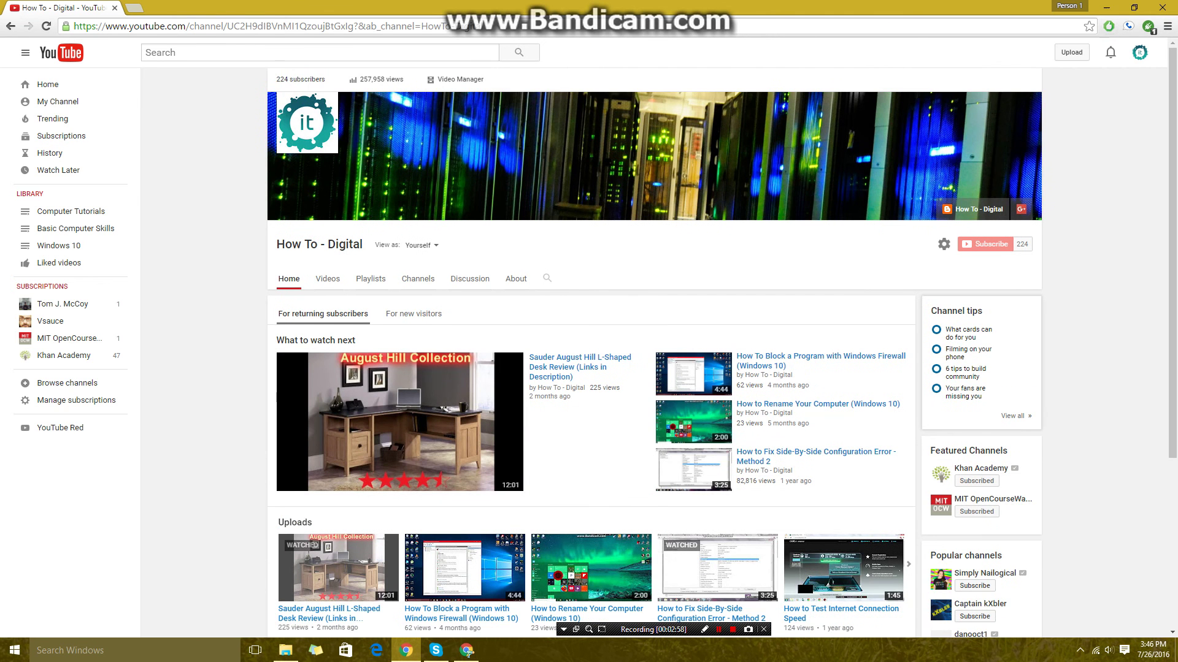
scroll(809, 336, "down", 2)
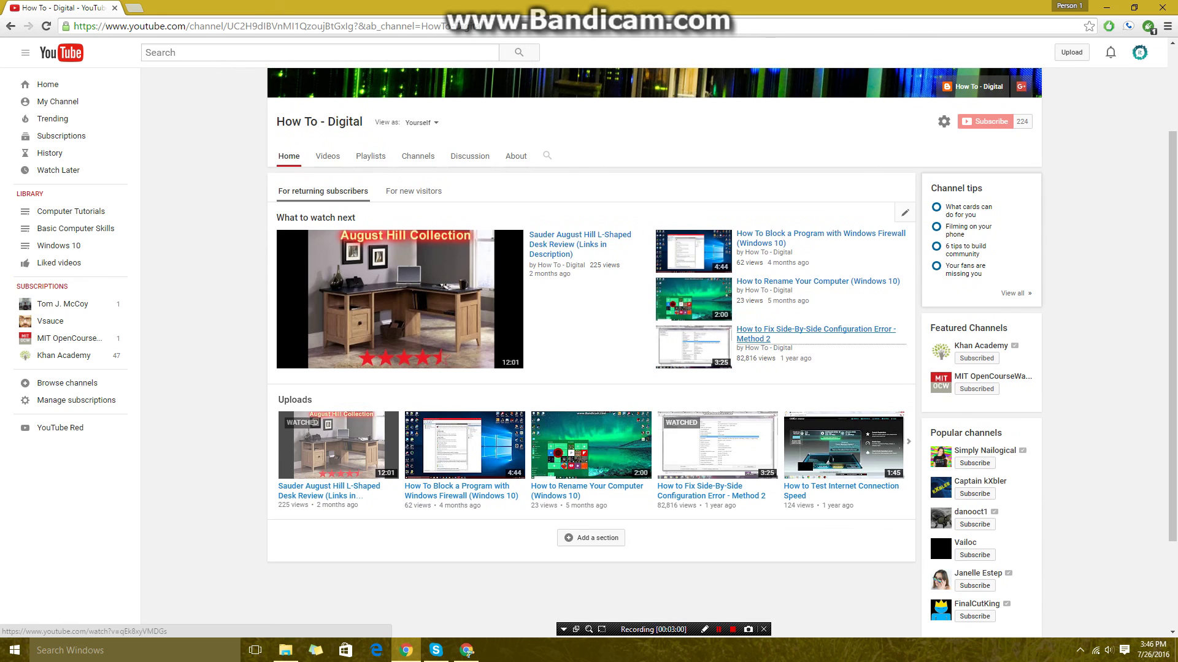
left_click(829, 332)
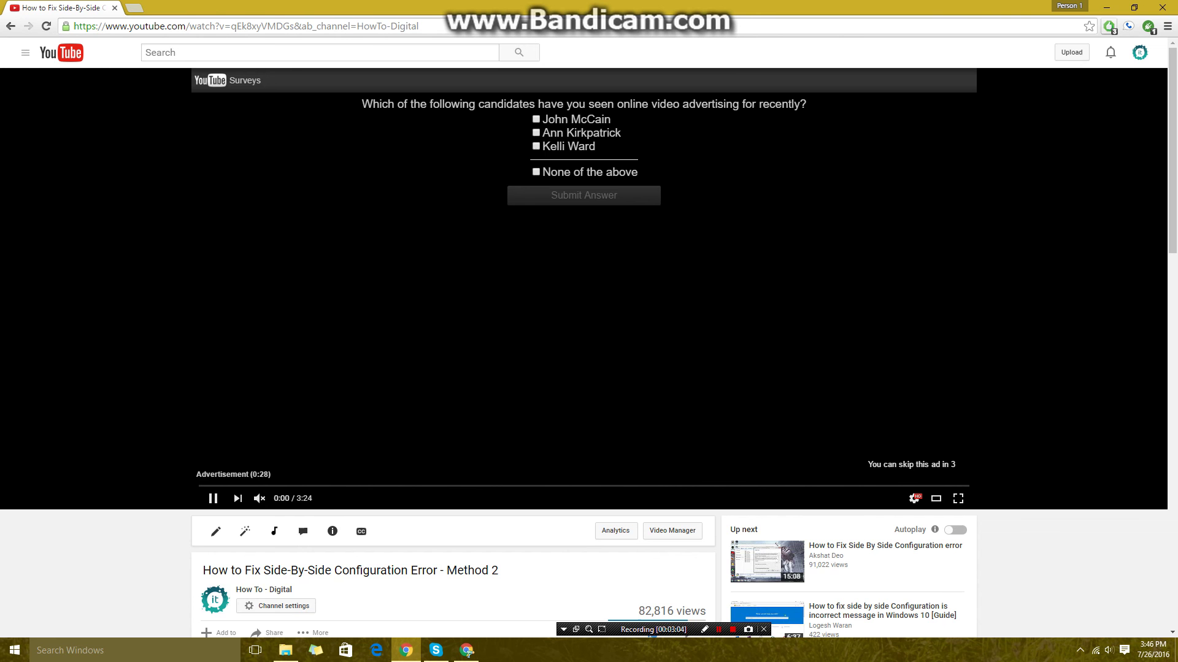
left_click(61, 52)
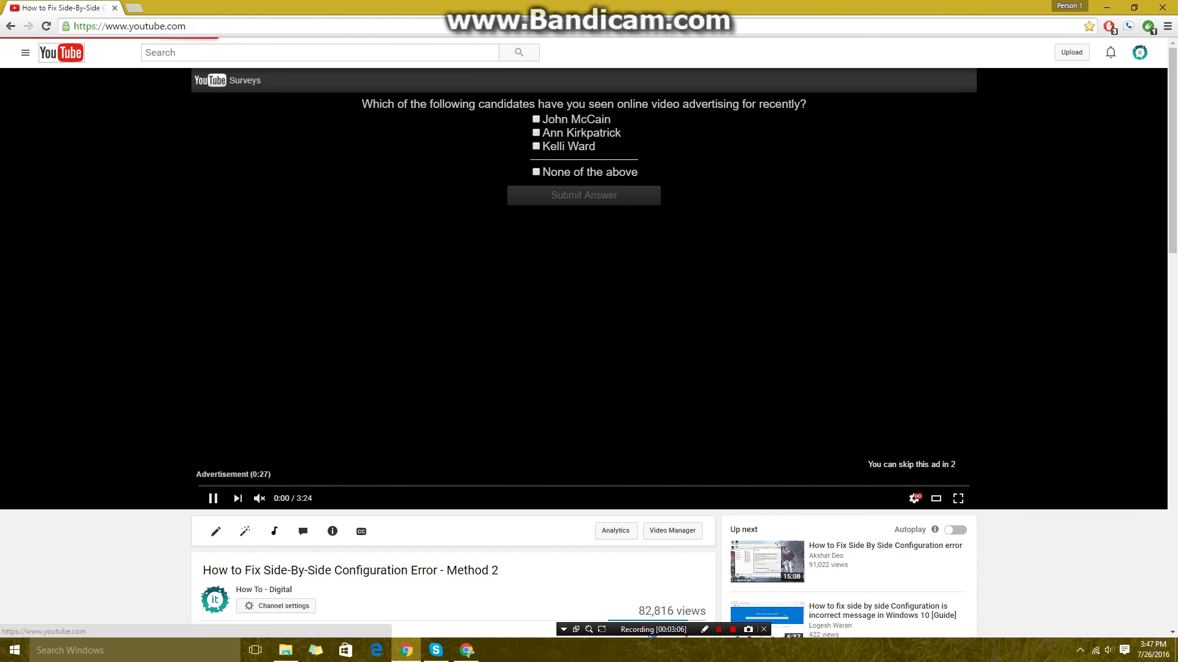